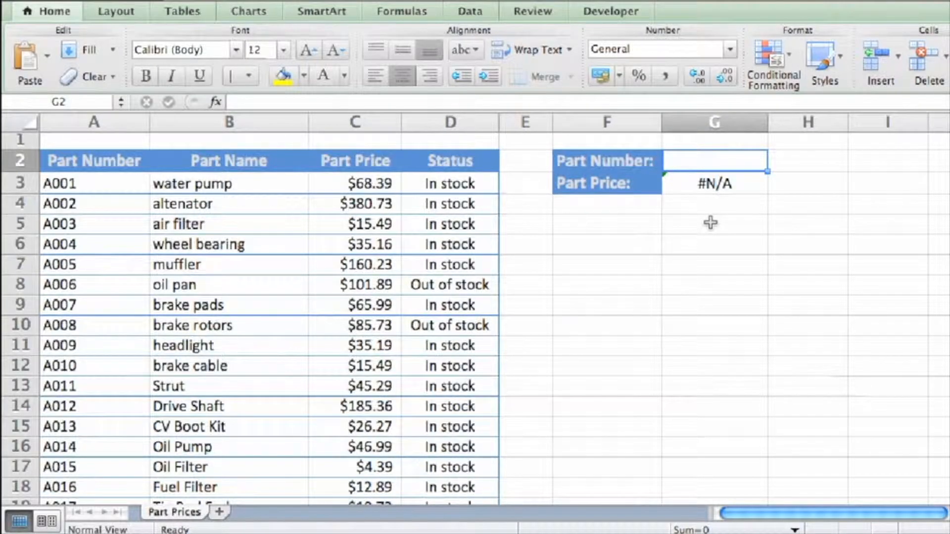
Enter A016 as the part number to look up in G2 and collapse the ribbon
type("A016")
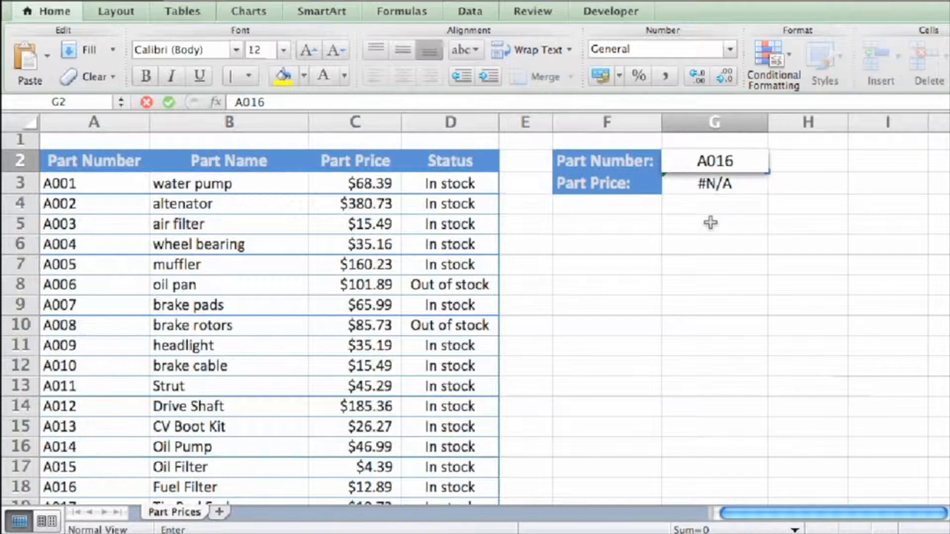
key("Return")
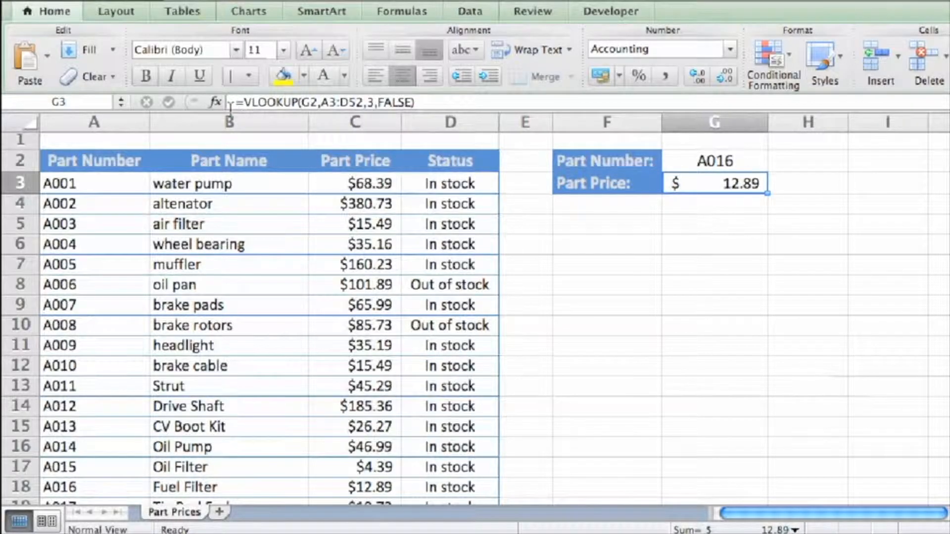
left_click(55, 11)
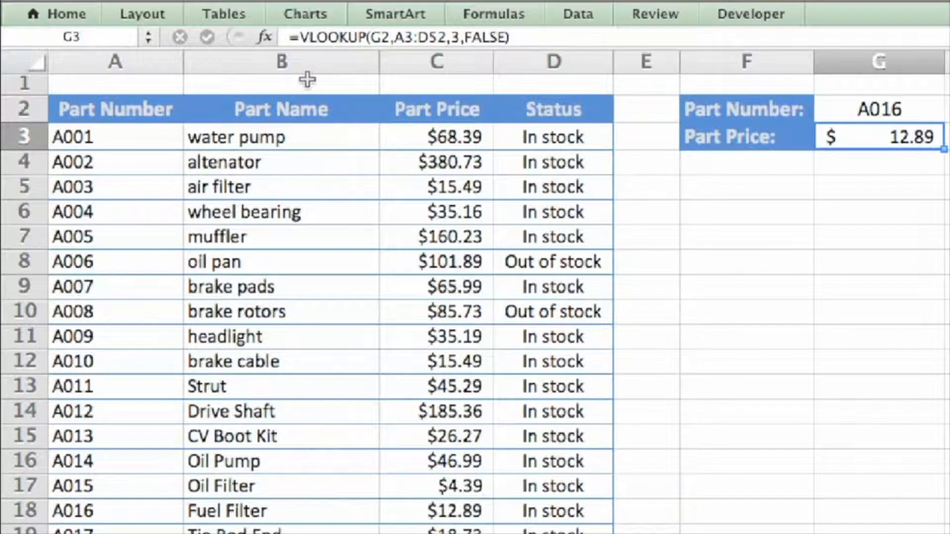
Examine the lookup value, table array, column index and range lookup arguments of the VLOOKUP formula in G3
left_click(372, 38)
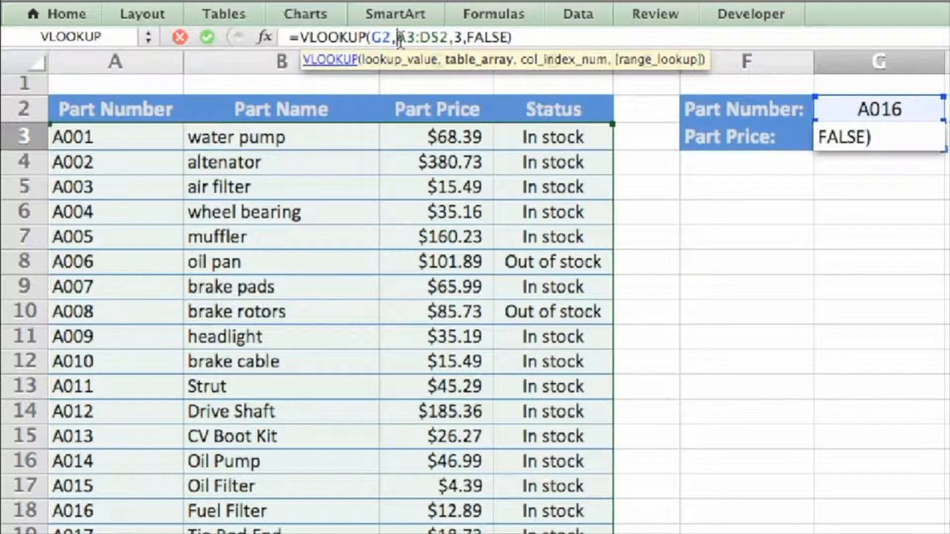
left_click_drag(396, 39, 448, 46)
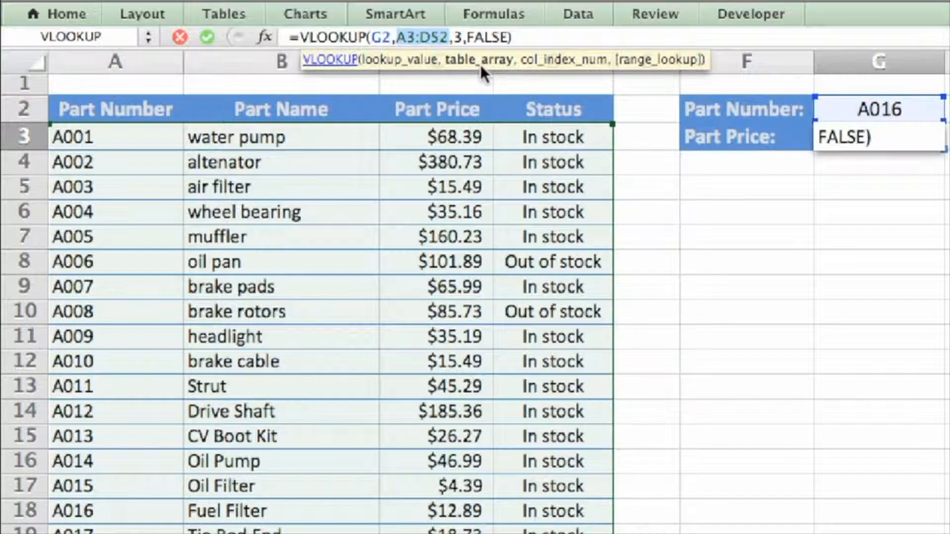
left_click(461, 39)
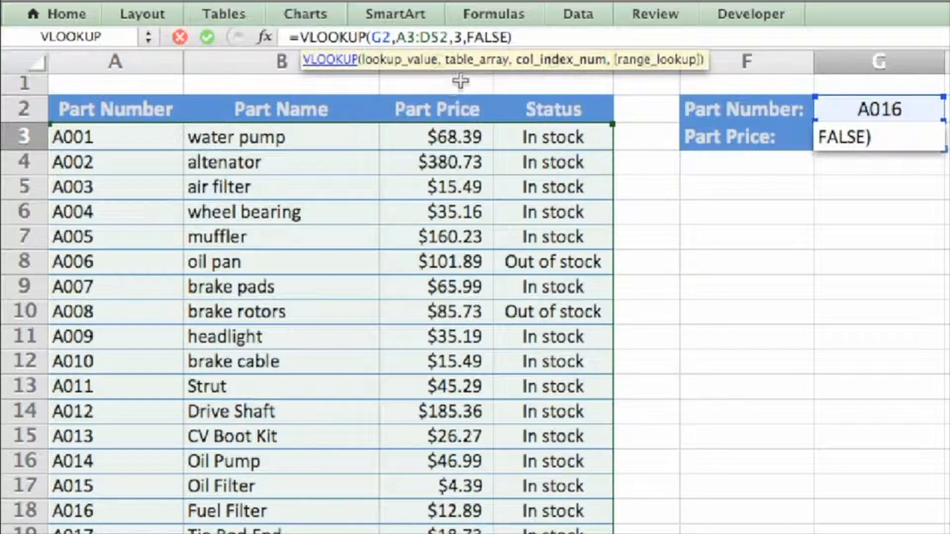
left_click(469, 40)
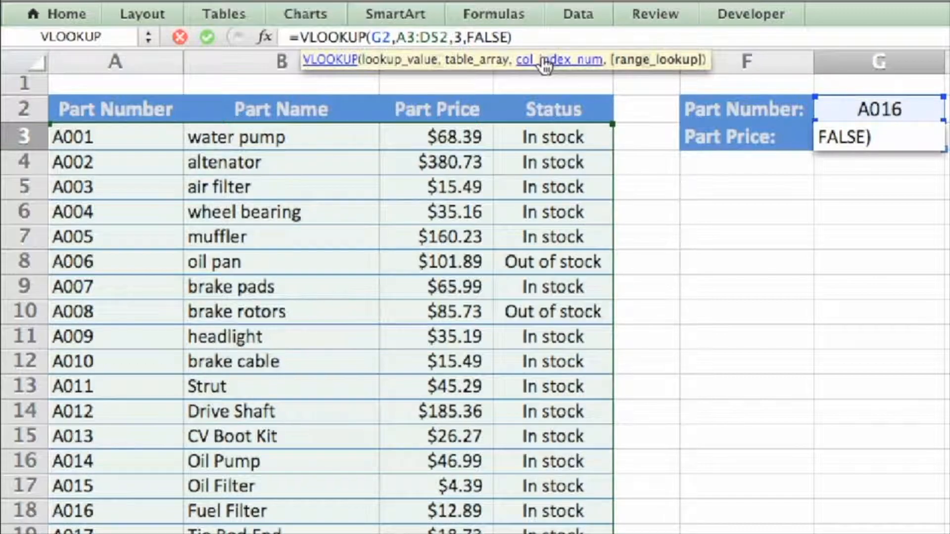
left_click(515, 39)
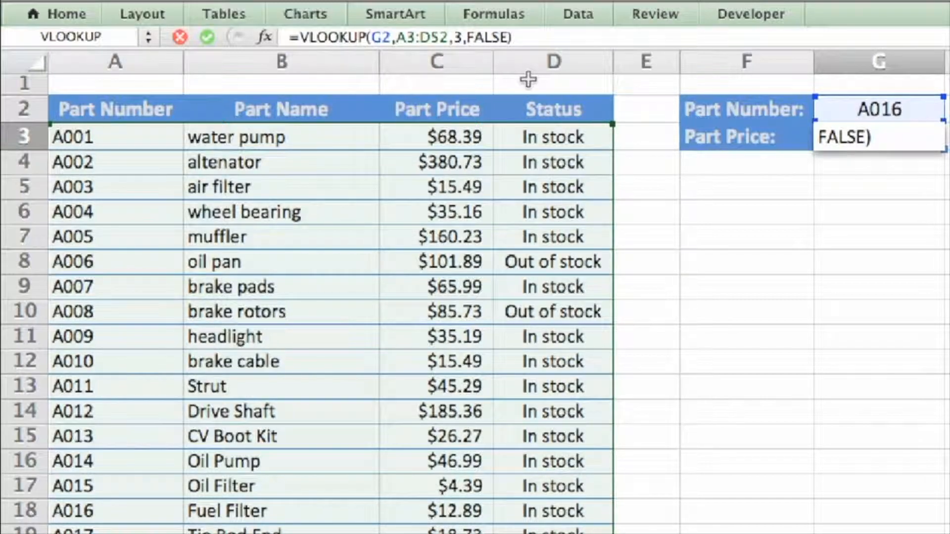
key("Return")
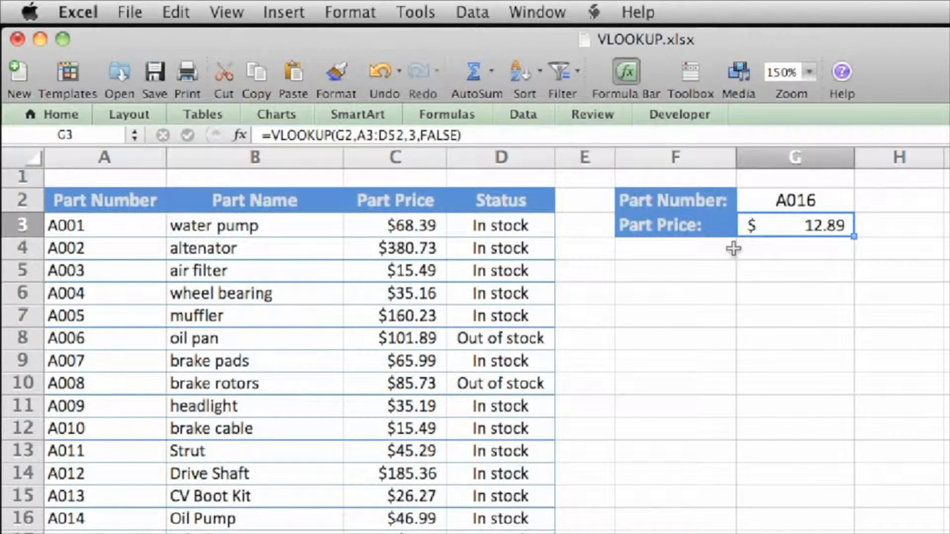
Ensure the AutoComplete menu for functions and named ranges is enabled in the Excel preferences
left_click(90, 13)
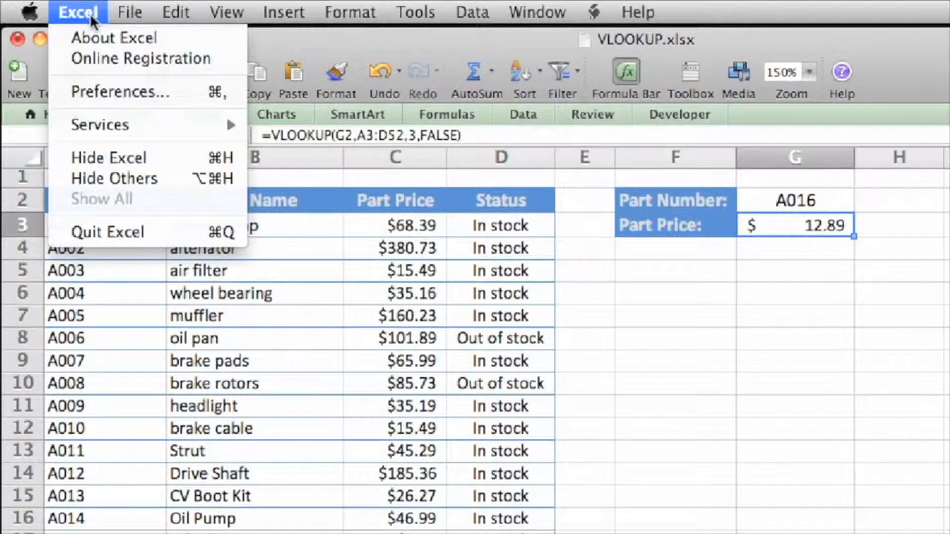
left_click(182, 90)
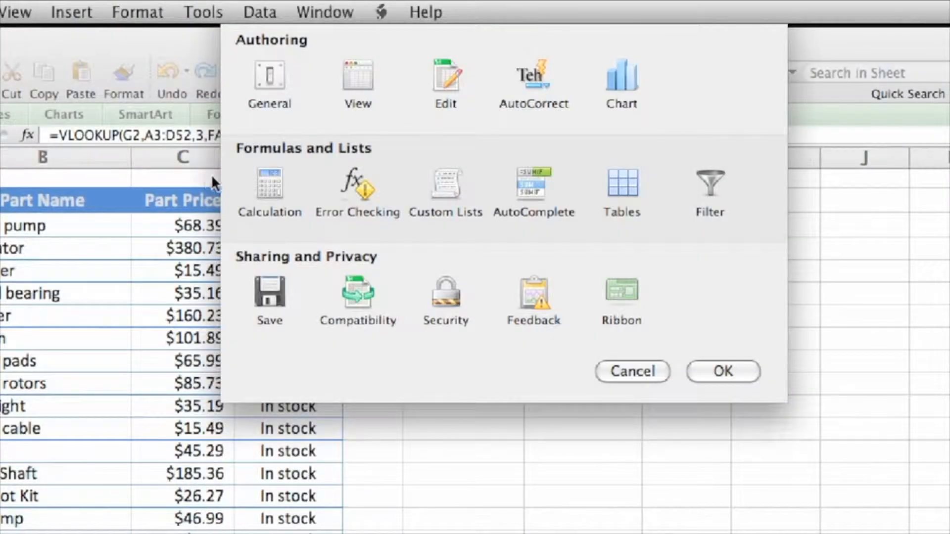
left_click(540, 186)
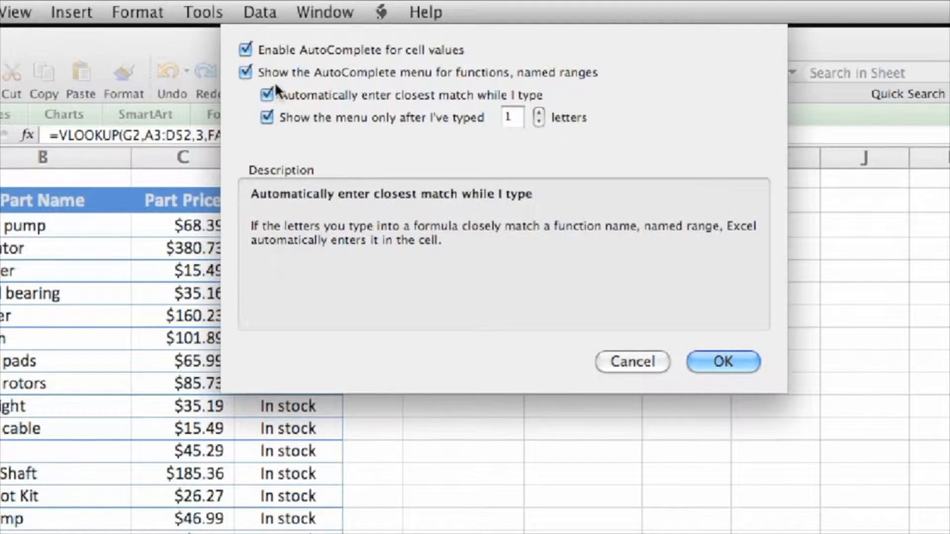
left_click(245, 74)
left_click(244, 74)
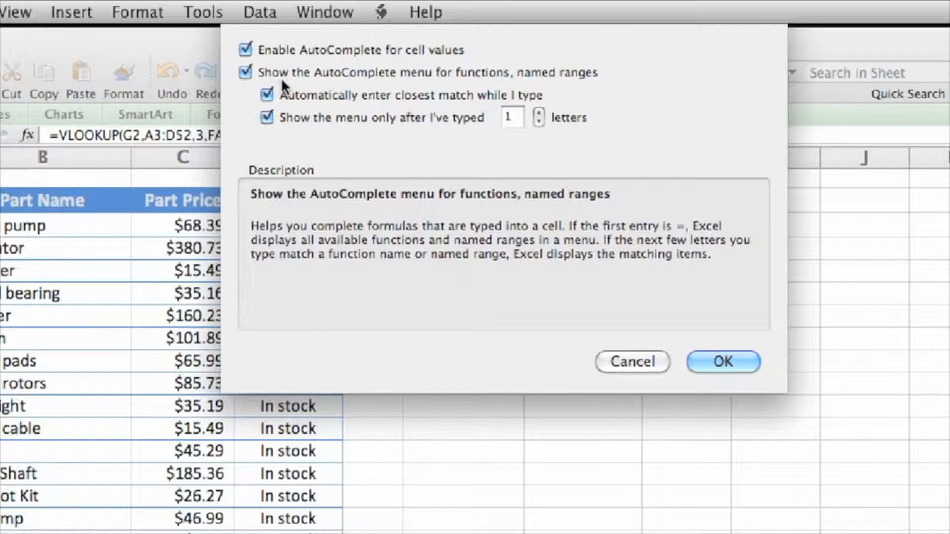
left_click(706, 361)
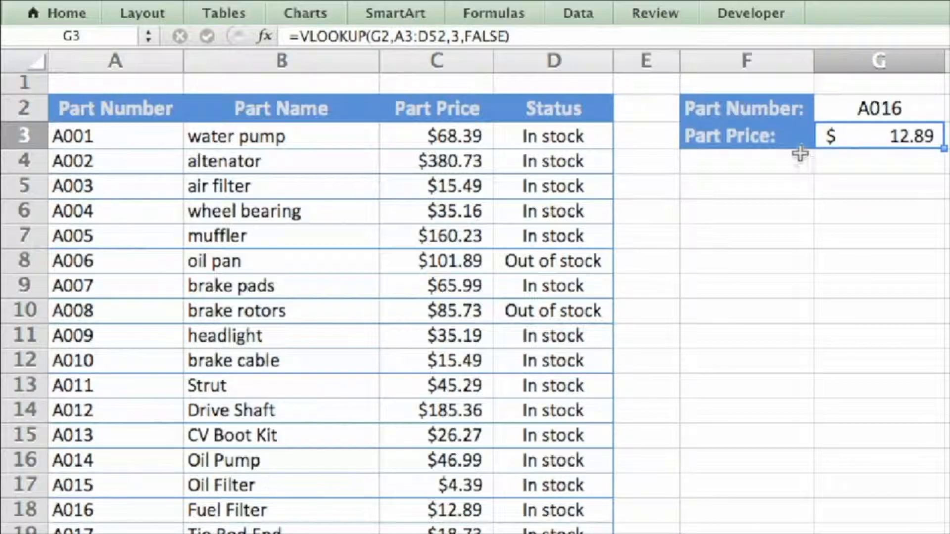
Extend the Part Price label cell down to F4 and change the copied text to "Status:"
left_click(793, 139)
left_click_drag(811, 150, 774, 167)
left_click(774, 168)
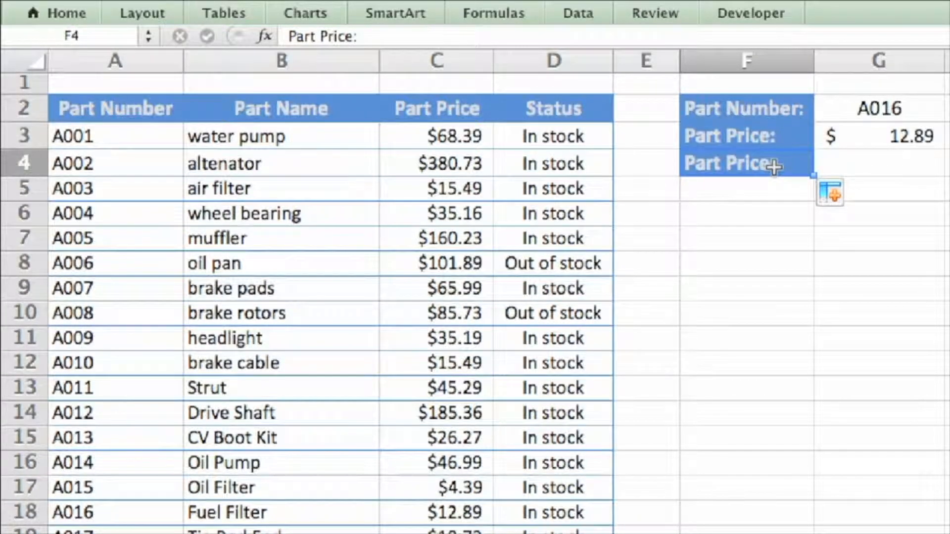
type("Status:")
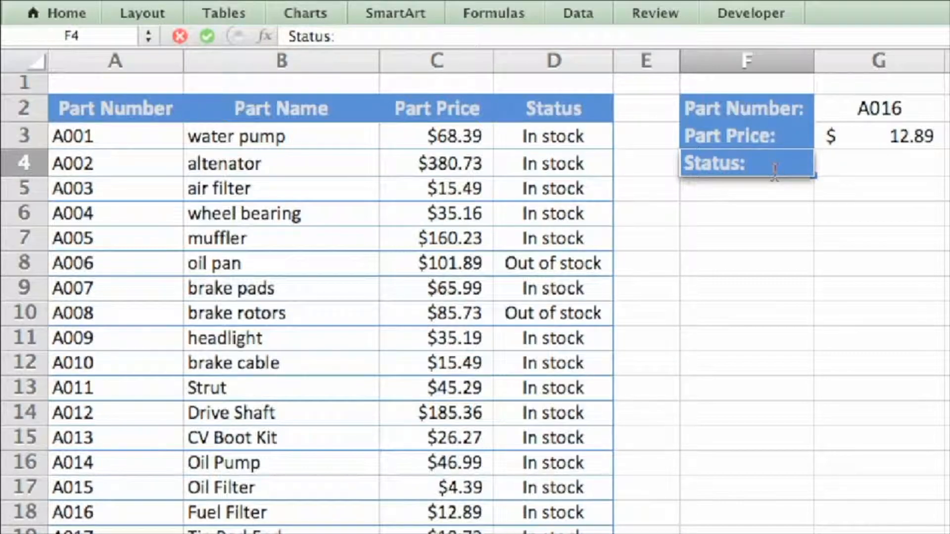
key("Tab")
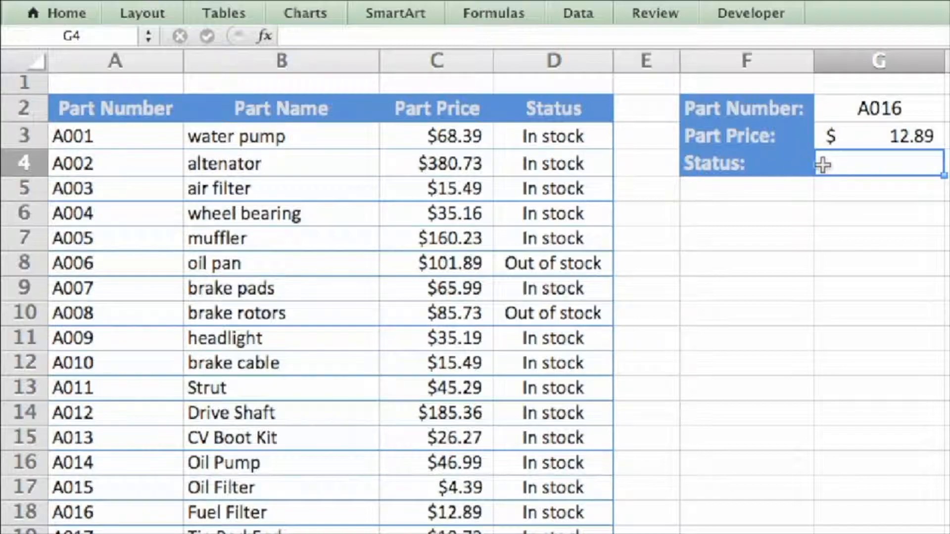
Start a VLOOKUP formula in G4 with the part number cell G2 as the lookup value
type("=")
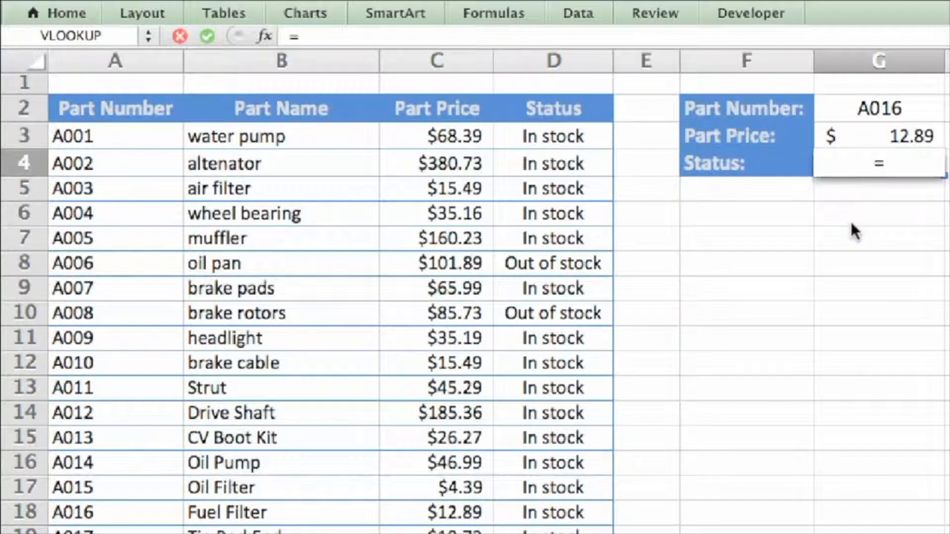
type("v")
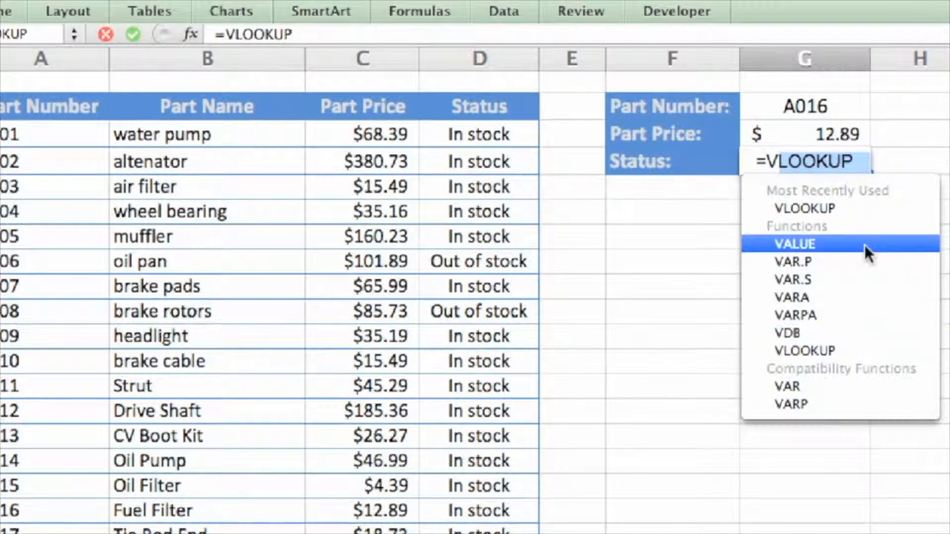
left_click(851, 207)
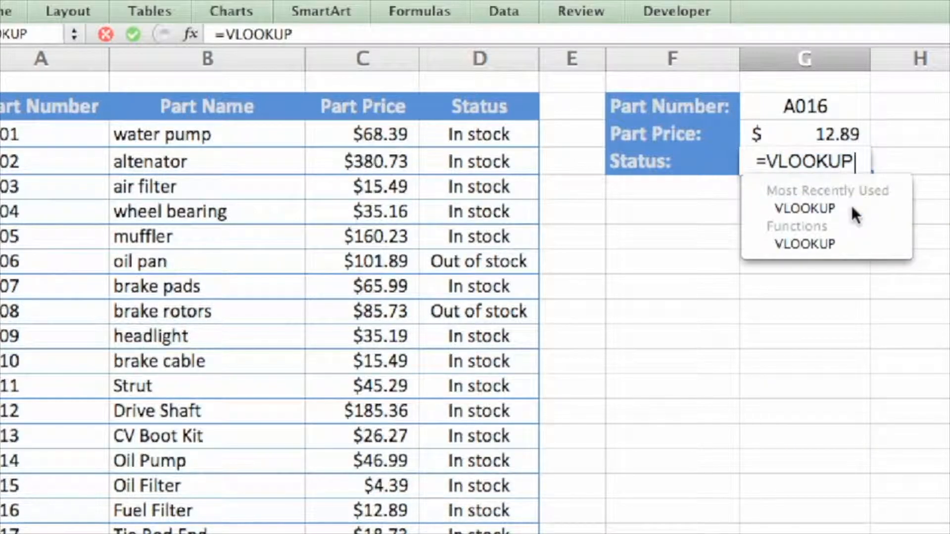
type("(")
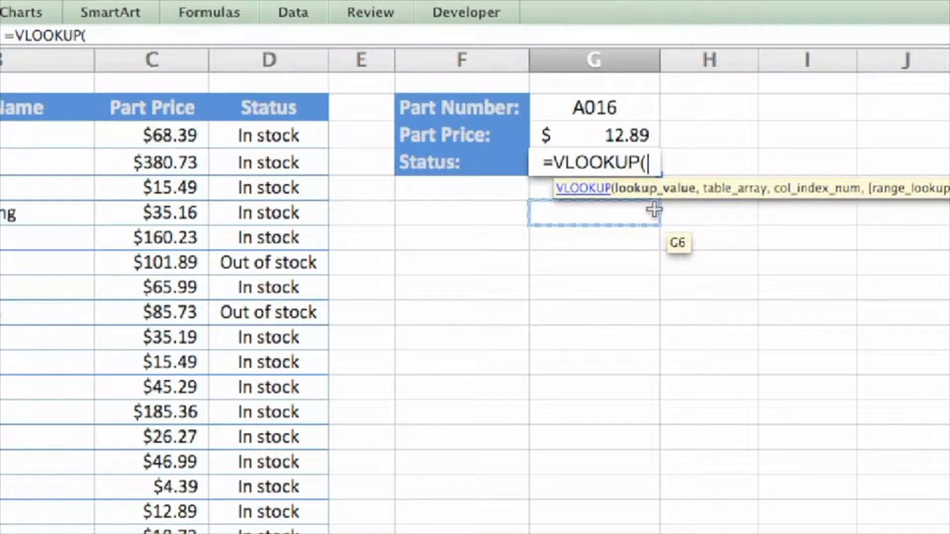
left_click(625, 108)
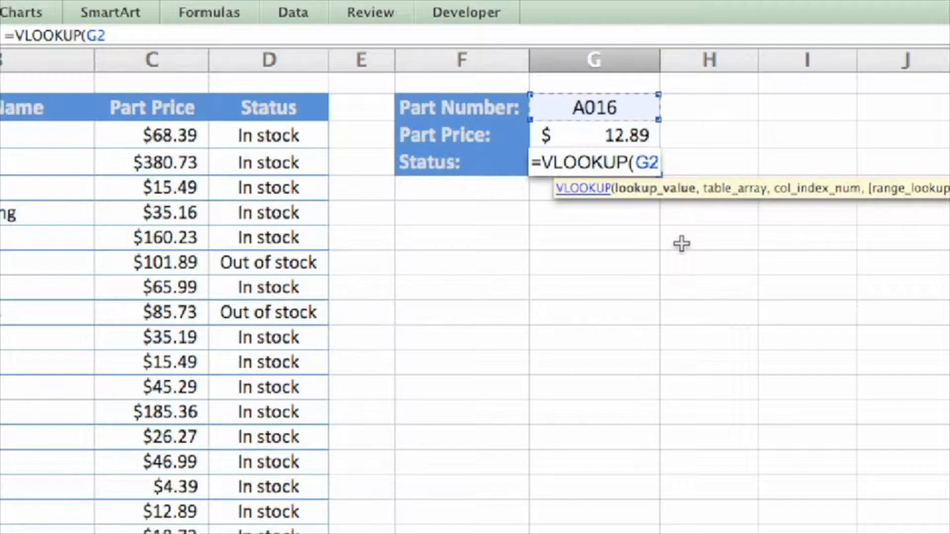
type(",")
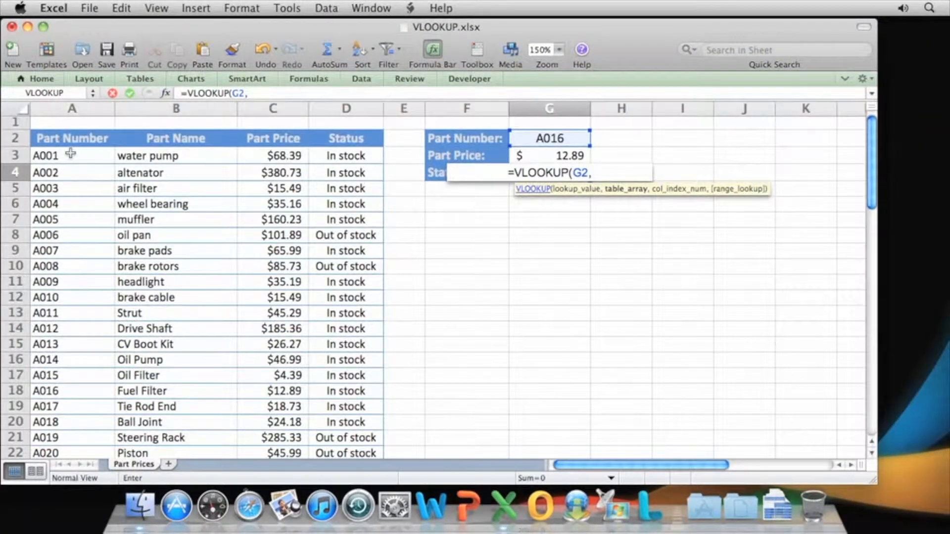
Complete the status formula with table array A3:D52, column index 4 and FALSE as the range lookup
left_click_drag(48, 151, 382, 329)
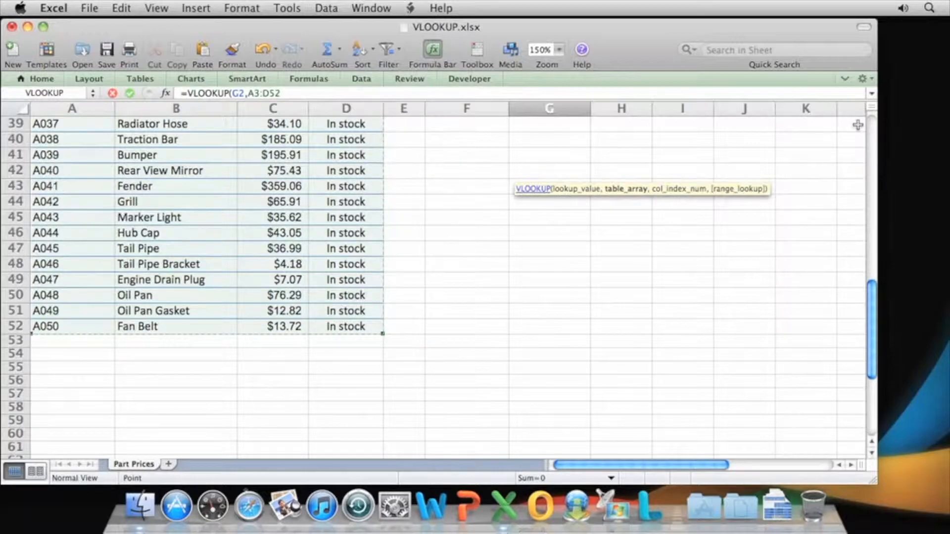
scroll(866, 129, "up", 10)
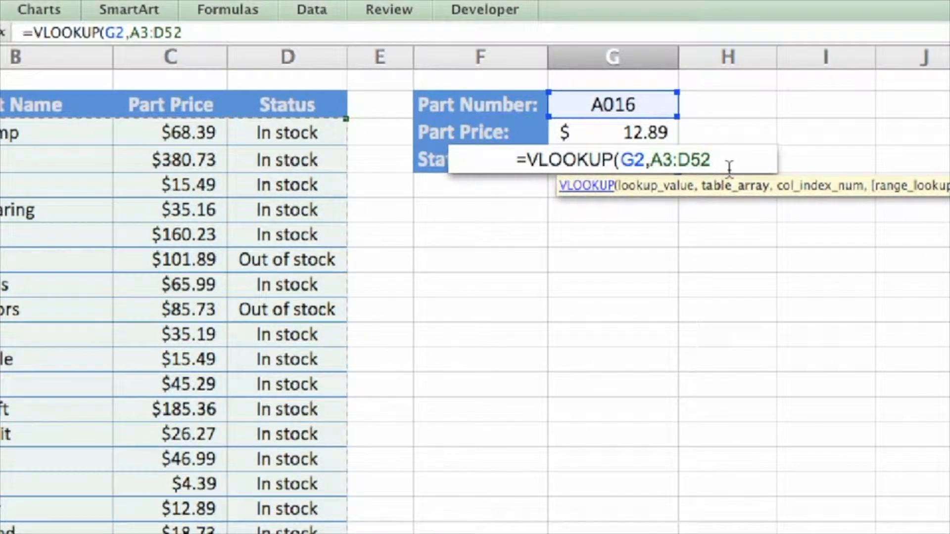
type(",")
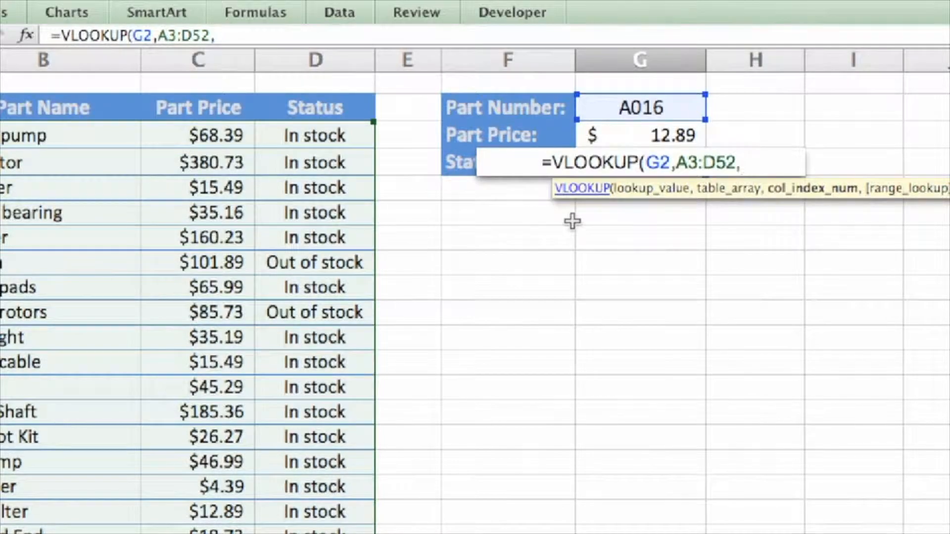
type("4")
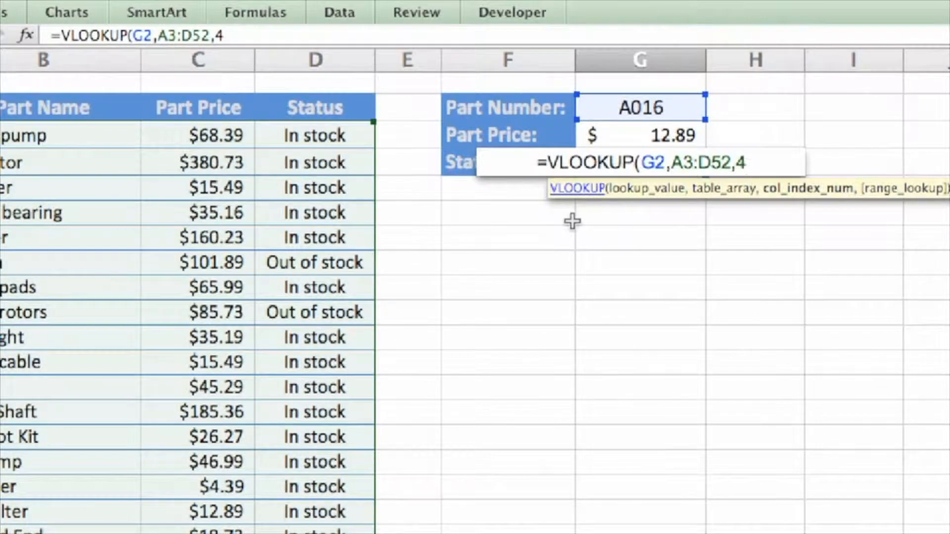
type(",")
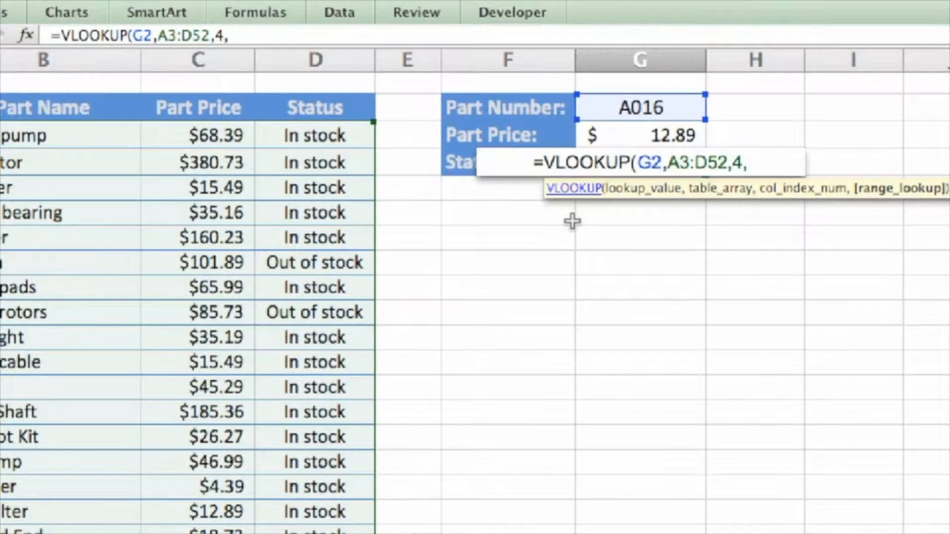
type("FALSE")
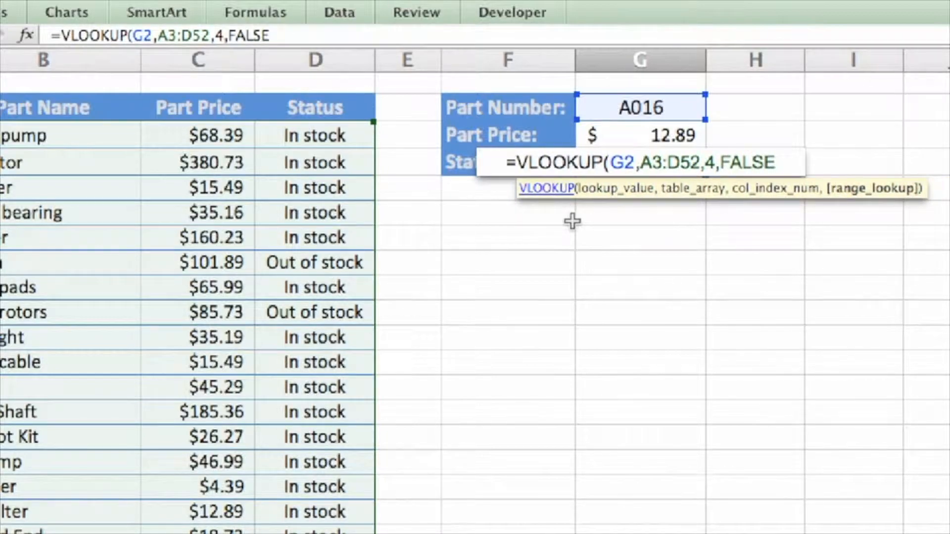
type(")")
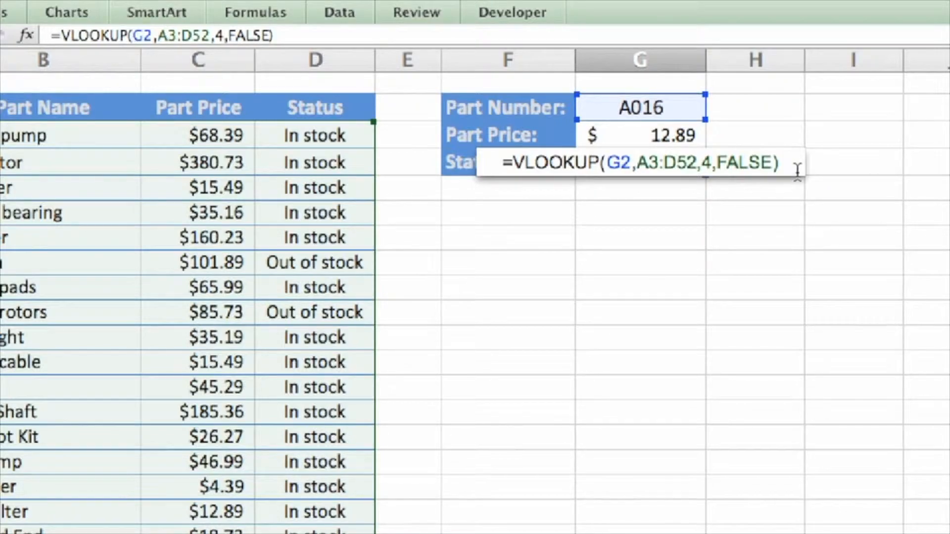
key("Return")
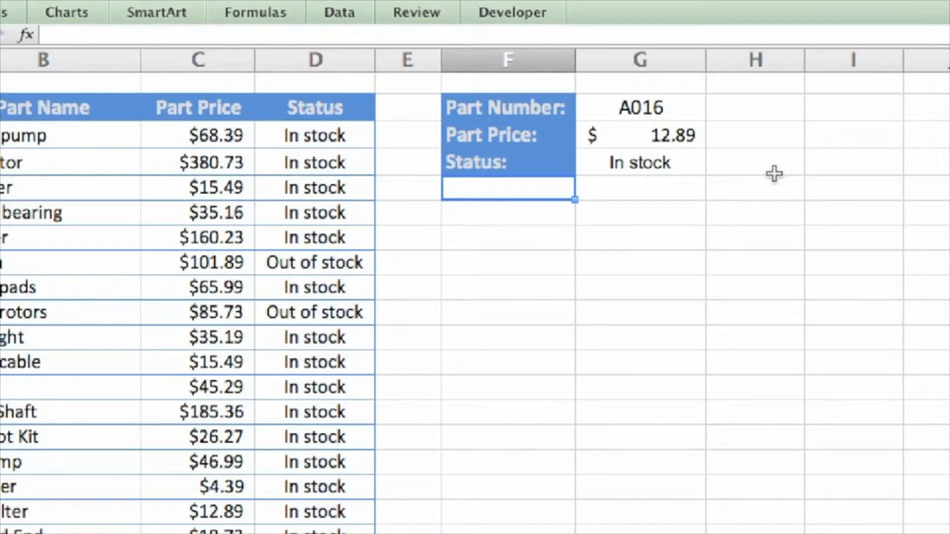
Test both lookup formulas by changing the part number in G2 to A032
left_click(682, 165)
left_click(667, 110)
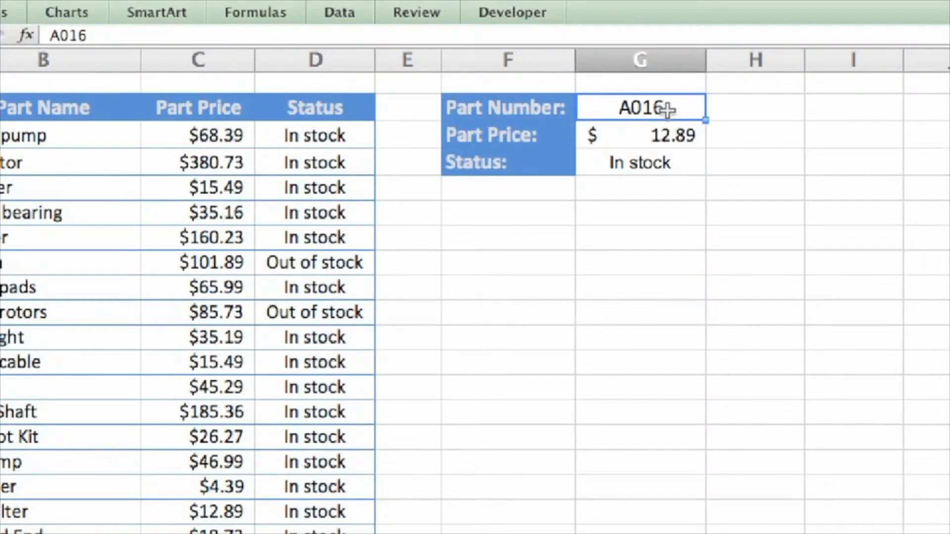
type("A032")
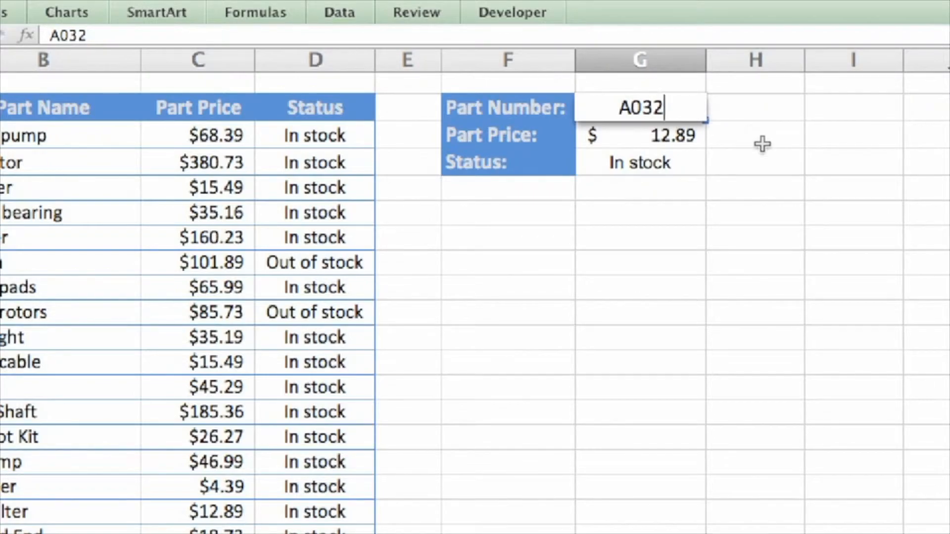
key("Return")
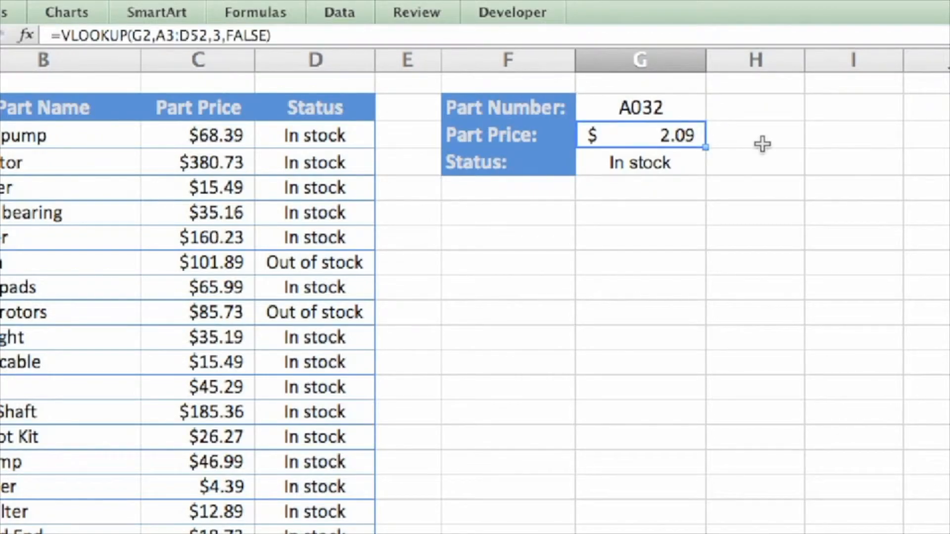
left_click(685, 169)
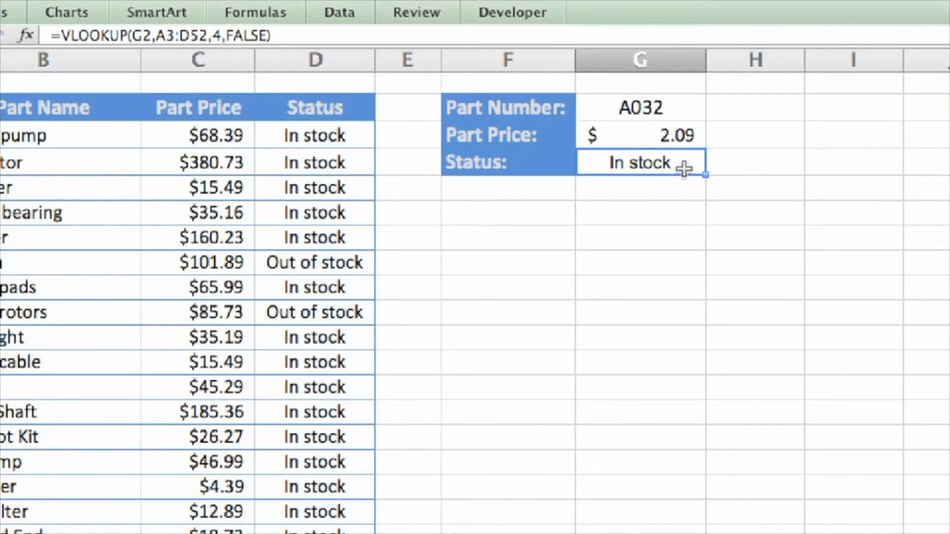
left_click(558, 198)
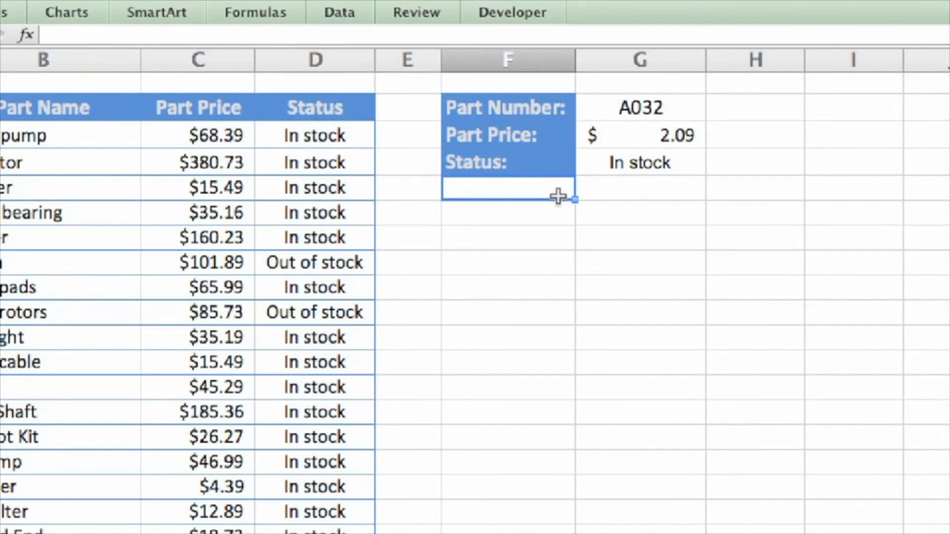